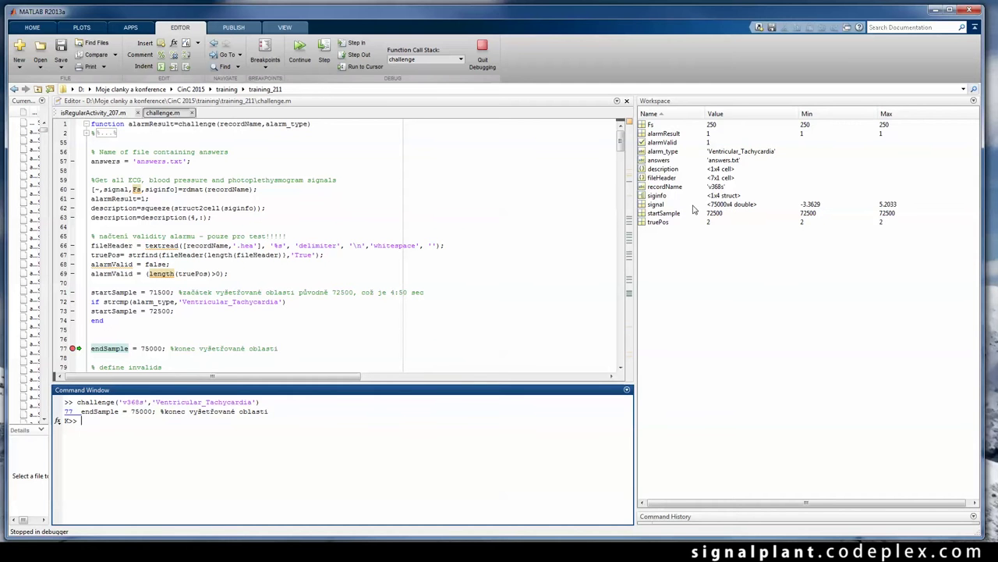
Step: Run save('D:\signalSimple','signal') in the Command Window to write the signal variable to drive D
left_click(655, 205)
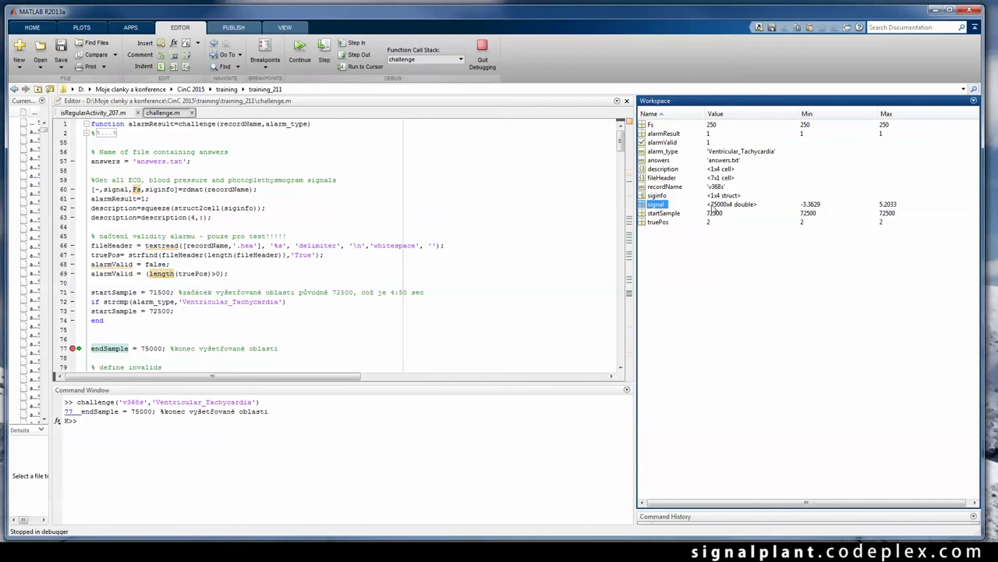
left_click(135, 435)
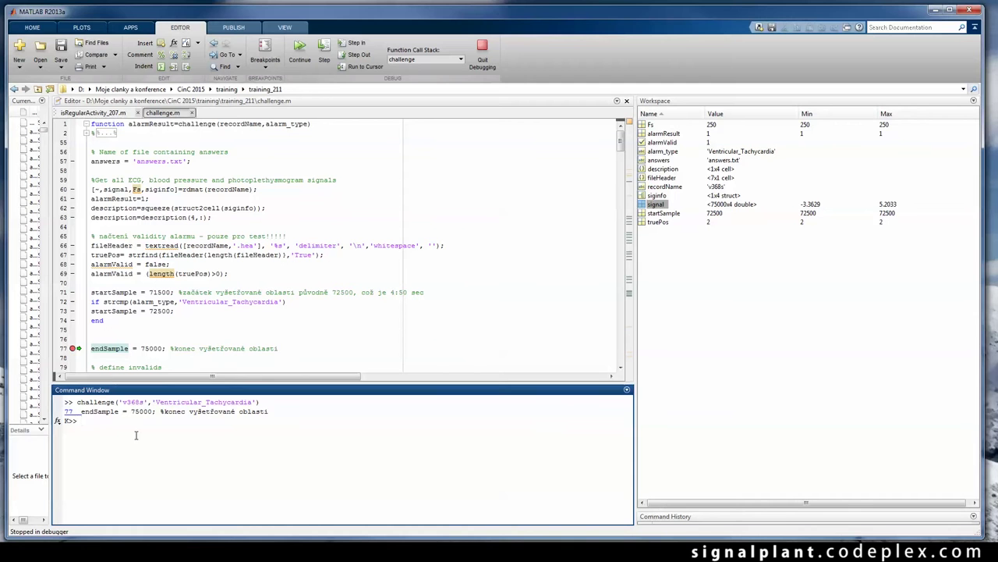
key("Up")
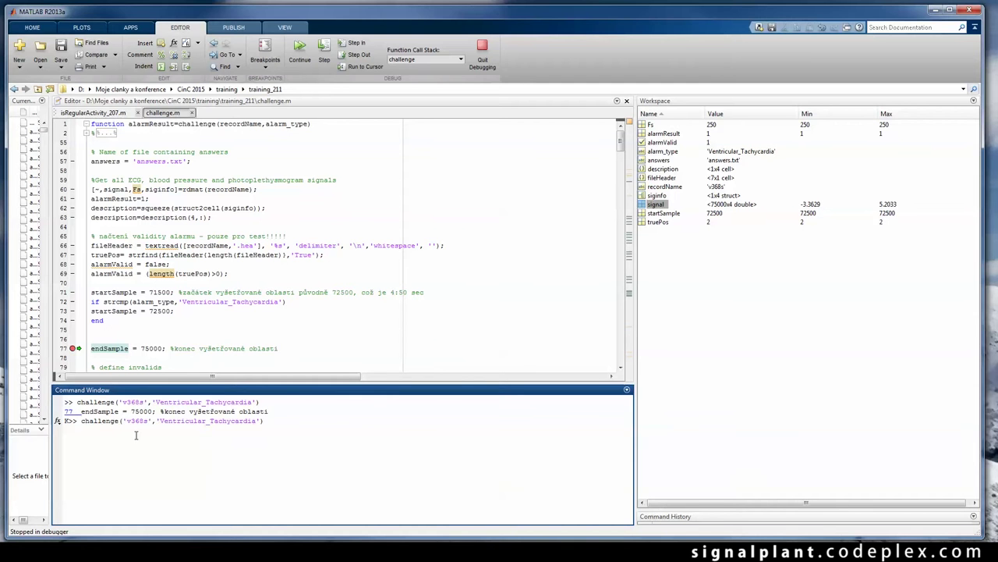
key("shift+Home")
type("save('D:")
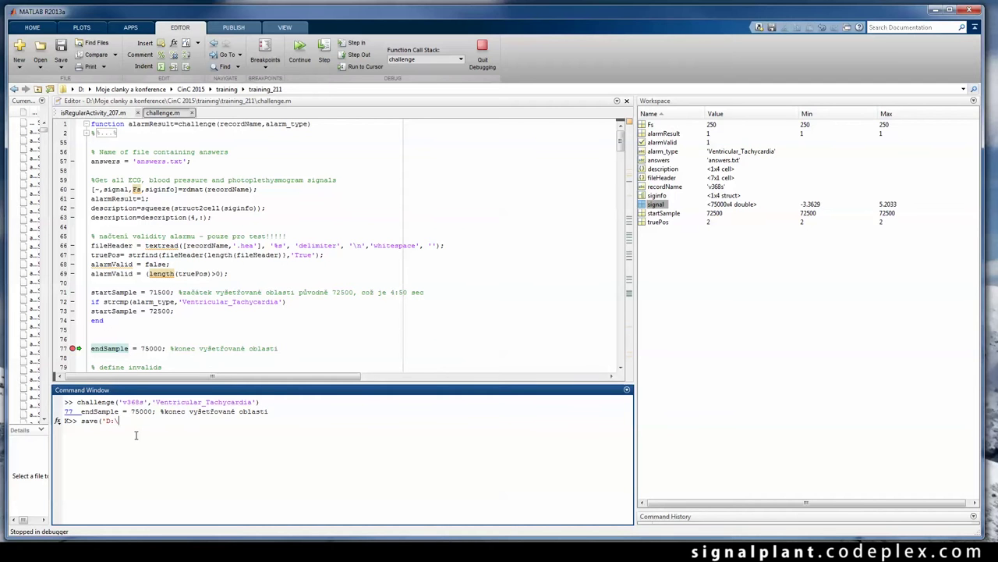
type("\\signalSimple','signal')")
key("Return")
Step: Minimize MATLAB, launch SignalPlant and start opening a data file from the File menu
left_click(934, 9)
double_click(457, 67)
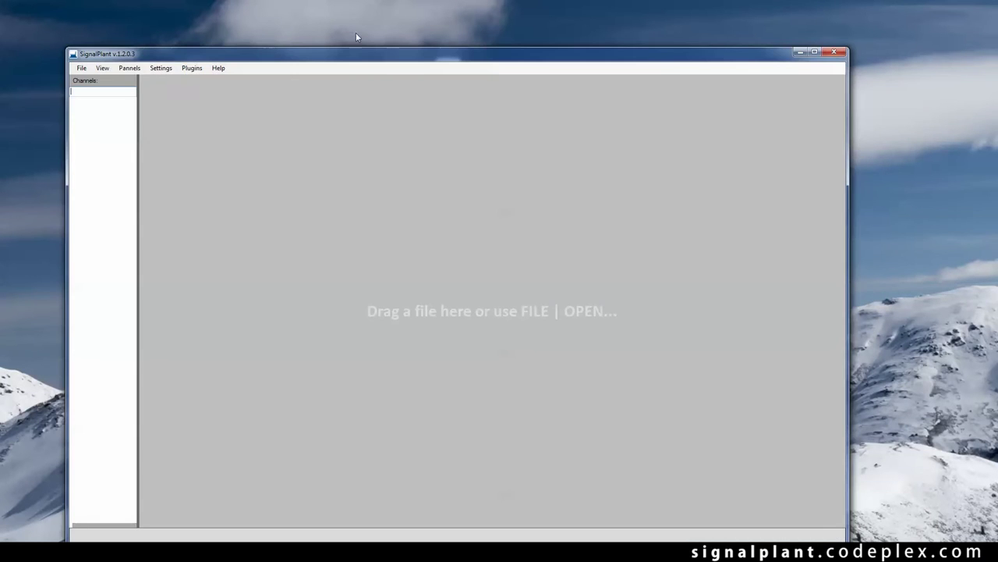
left_click(86, 69)
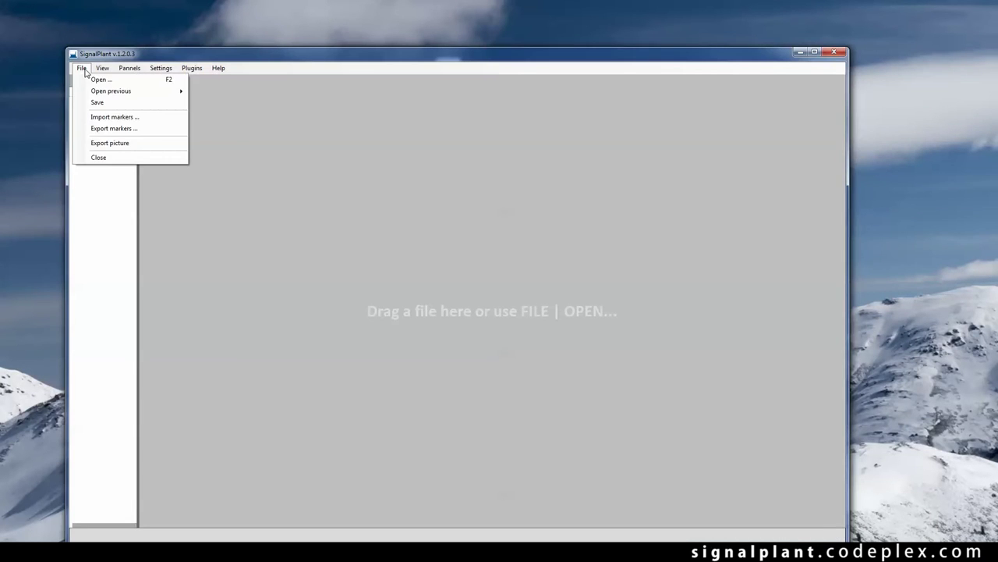
left_click(97, 80)
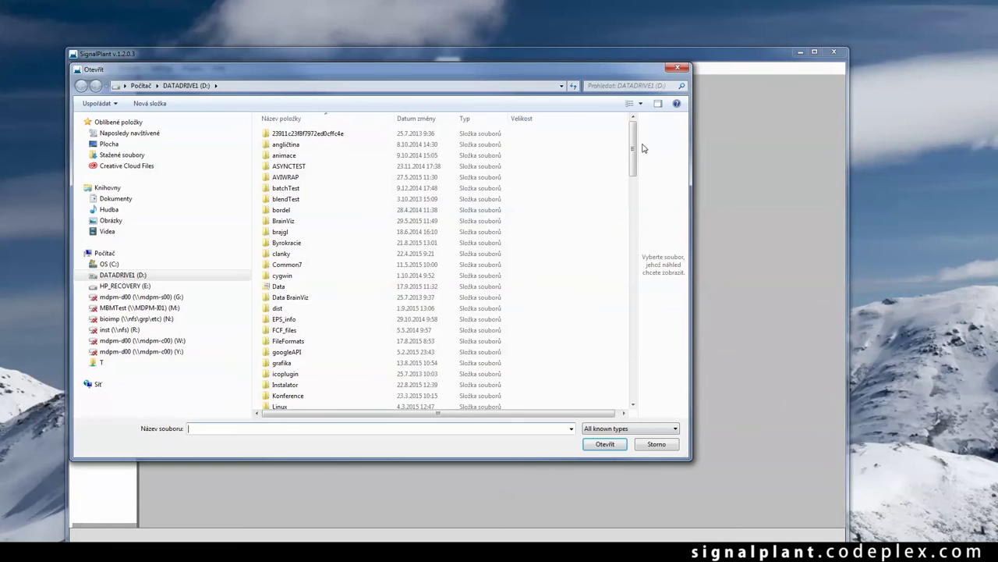
Step: Set the file type to Matlab file and open signalSimple from drive D
left_click_drag(635, 149, 636, 382)
left_click(650, 428)
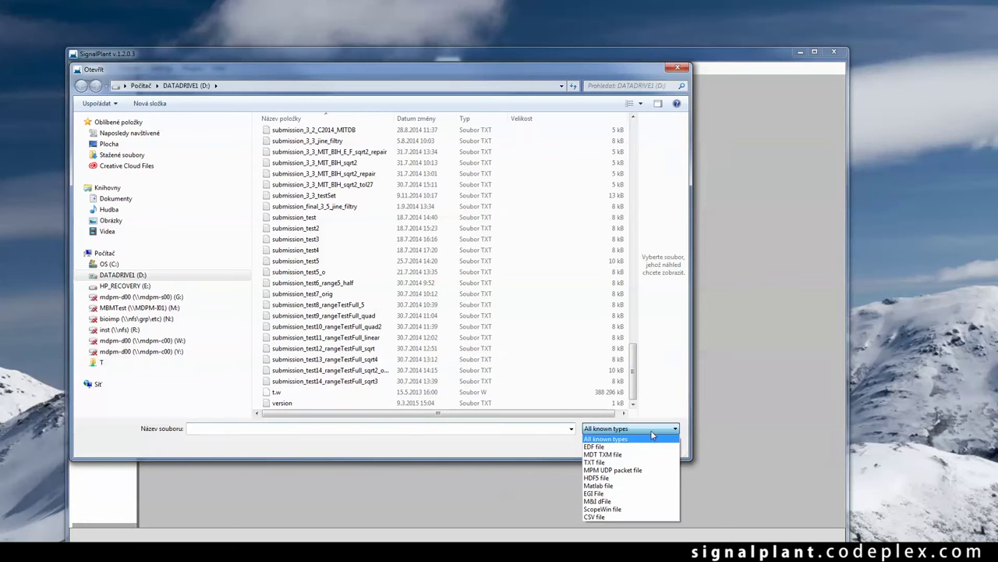
left_click(616, 487)
left_click_drag(636, 169, 635, 360)
left_click(295, 403)
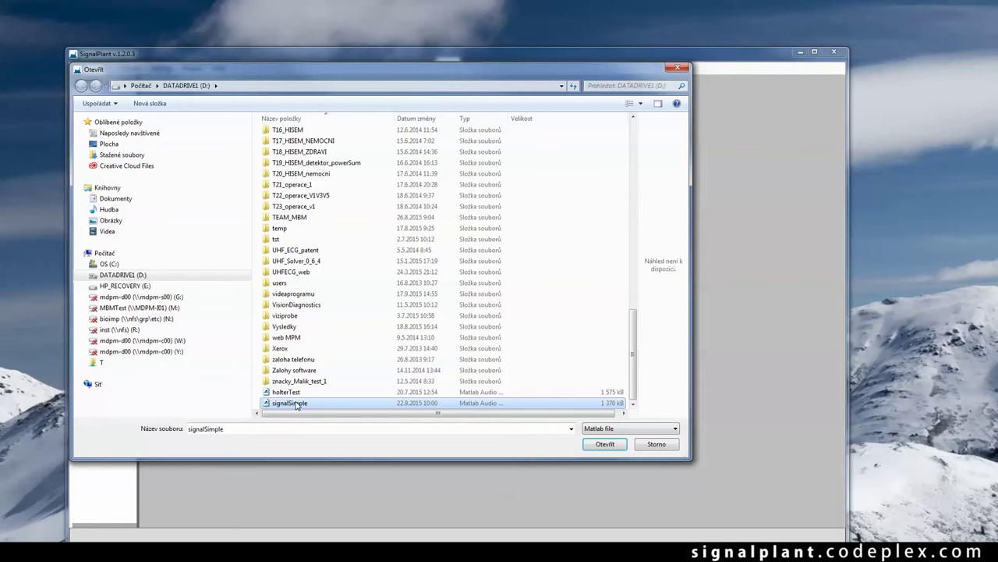
left_click(604, 443)
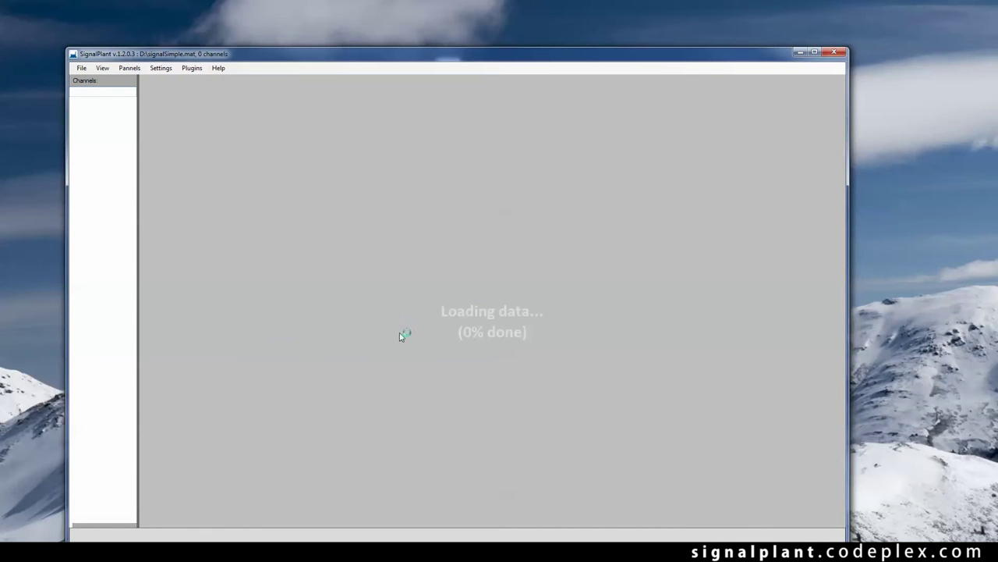
Step: Import the signal data field and set the sampling frequency to 250 Hz
left_click_drag(401, 57, 409, 25)
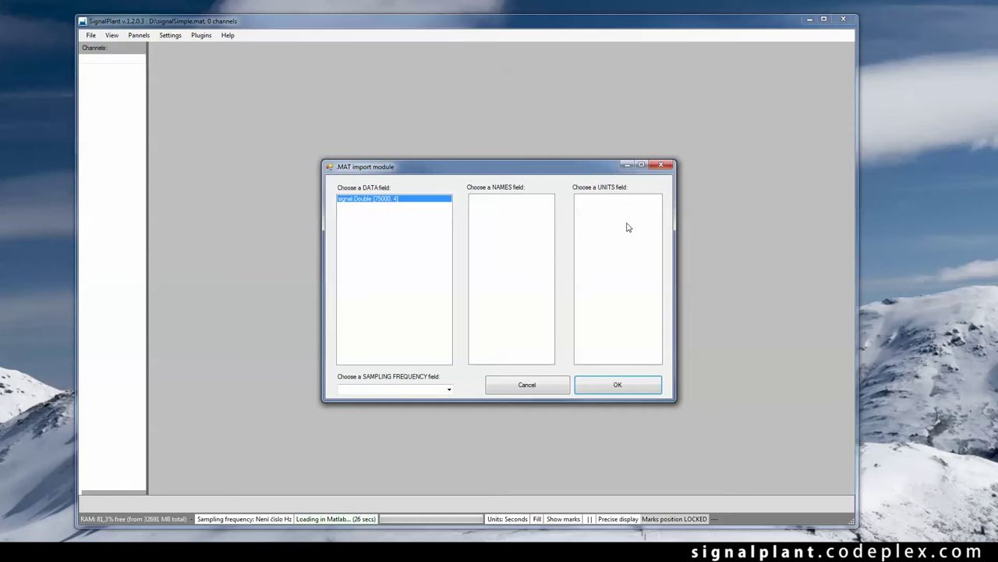
left_click(620, 386)
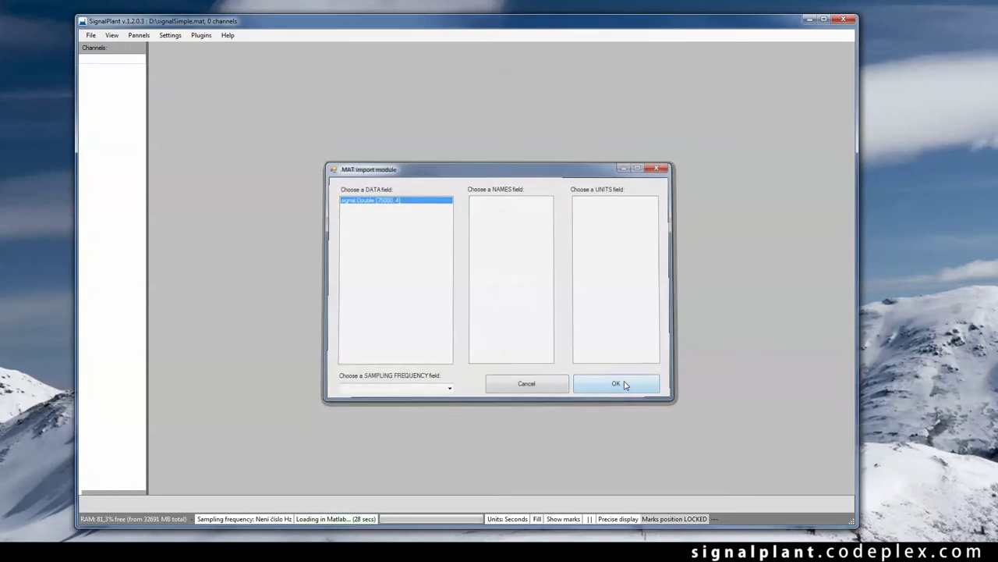
type("250")
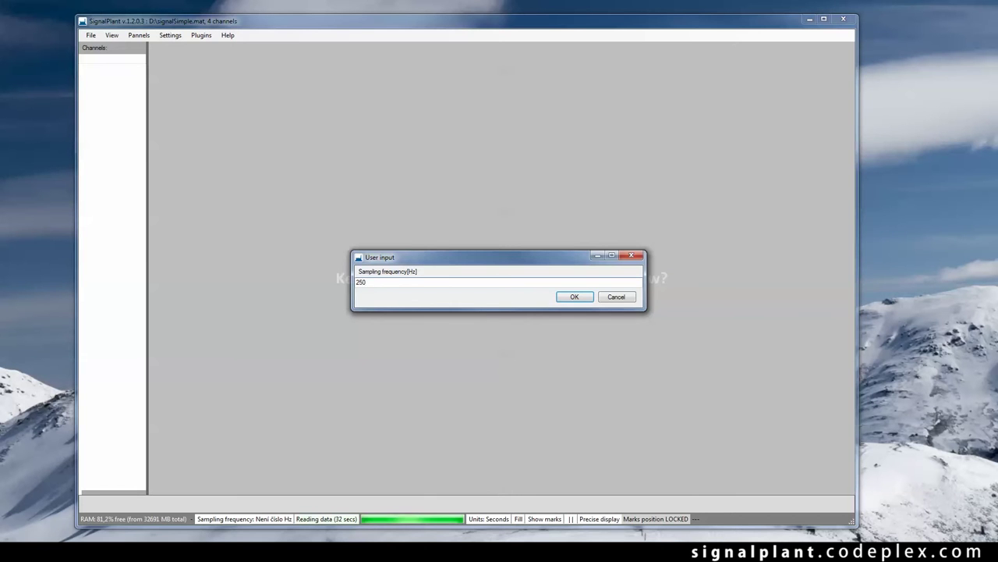
key("Return")
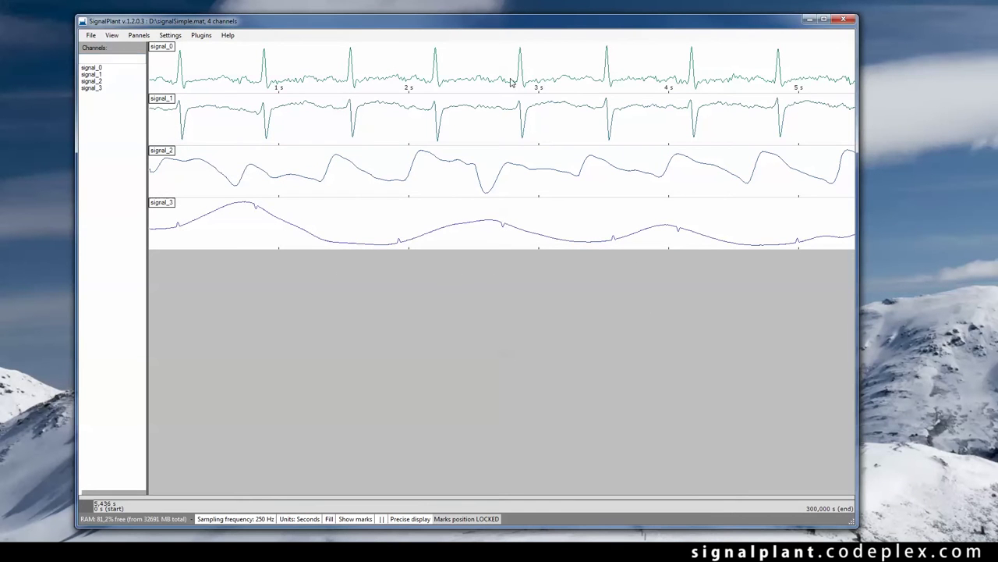
Step: Zoom the traces to about 7–16 s around the 10 s deflection, keeping the time axis under signal_0
scroll(520, 109, "down", 5)
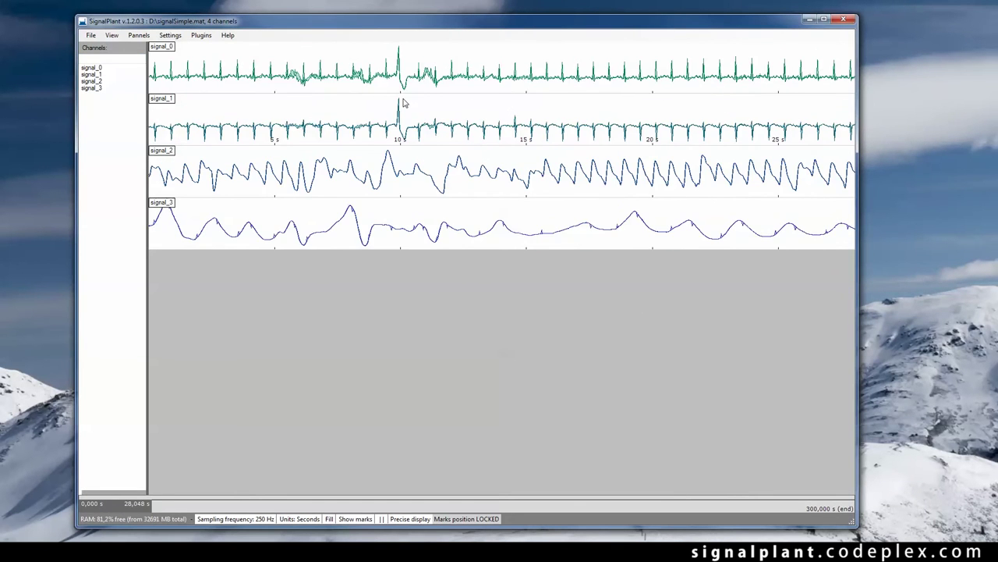
scroll(404, 103, "up", 3)
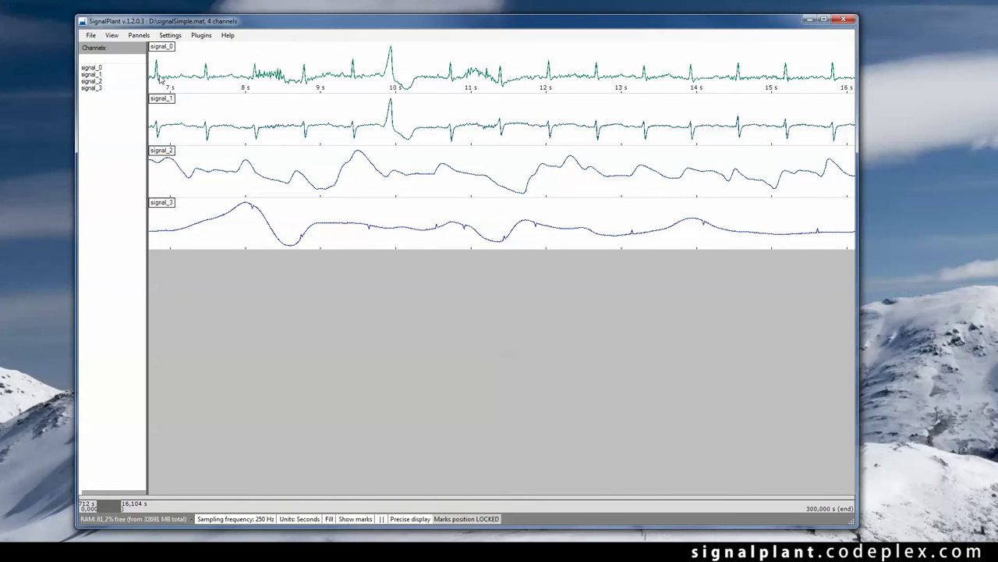
left_click(154, 140)
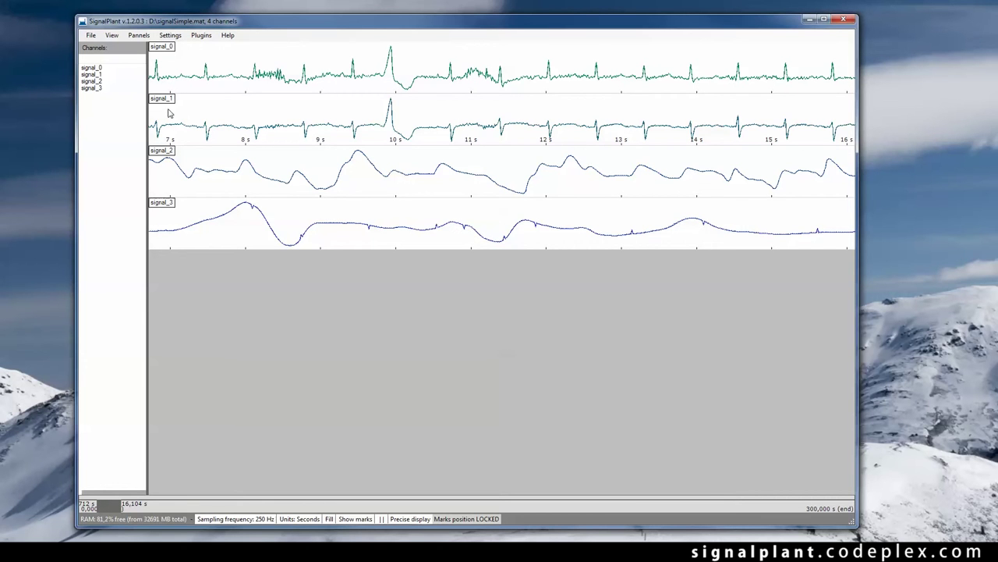
left_click(240, 47)
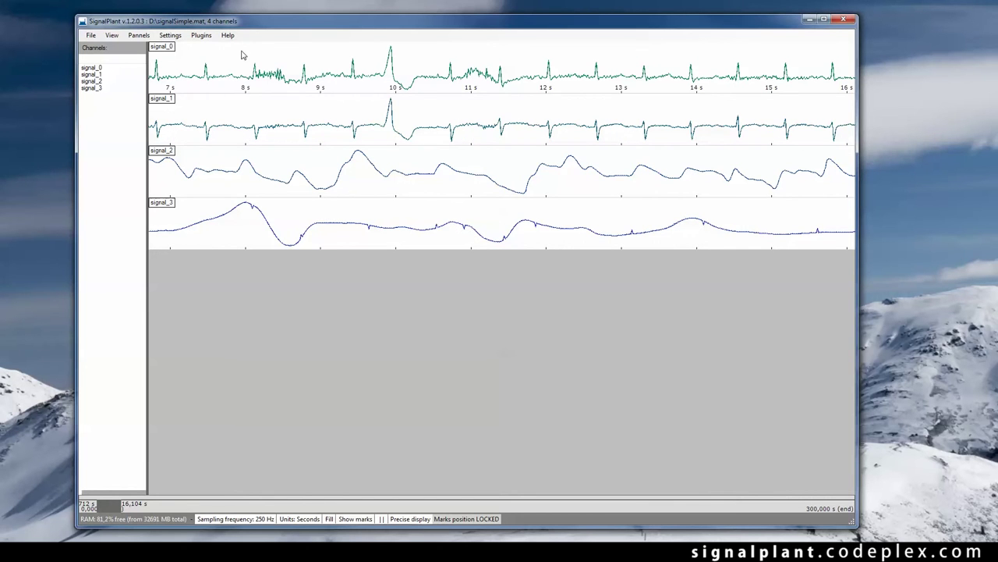
Step: Turn on View > Ruller > Show value to display channel values at the time cursor
left_click(119, 36)
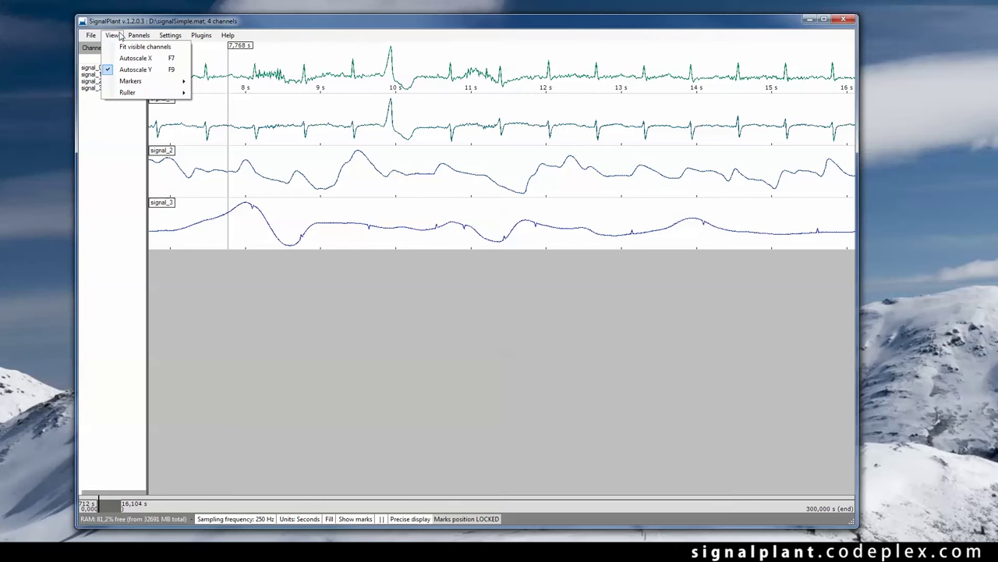
mouse_move(182, 92)
left_click(225, 103)
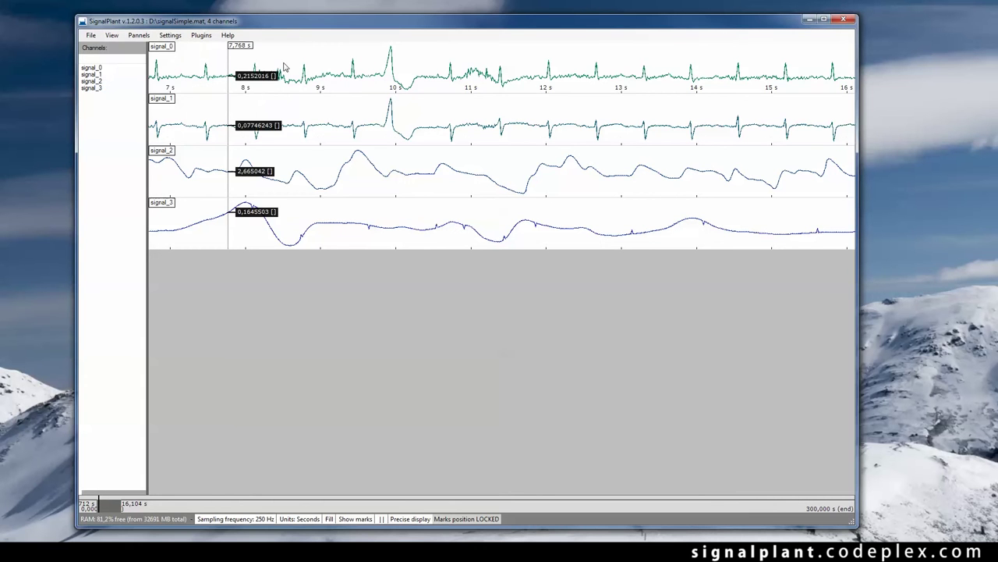
Step: Read the channel values at about 8,95 s, 10,33 s and 9,72 s
left_click(317, 47)
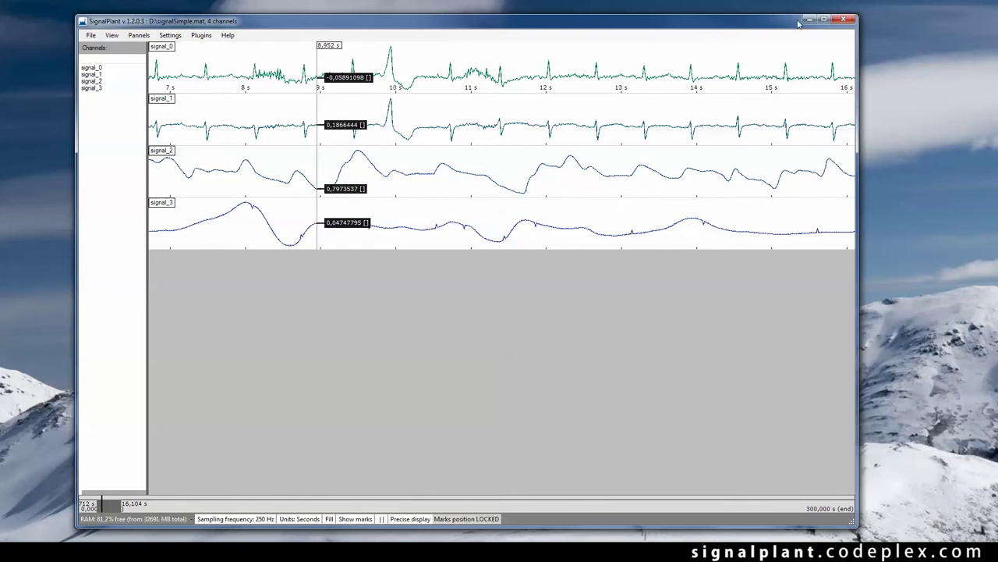
left_click(421, 115)
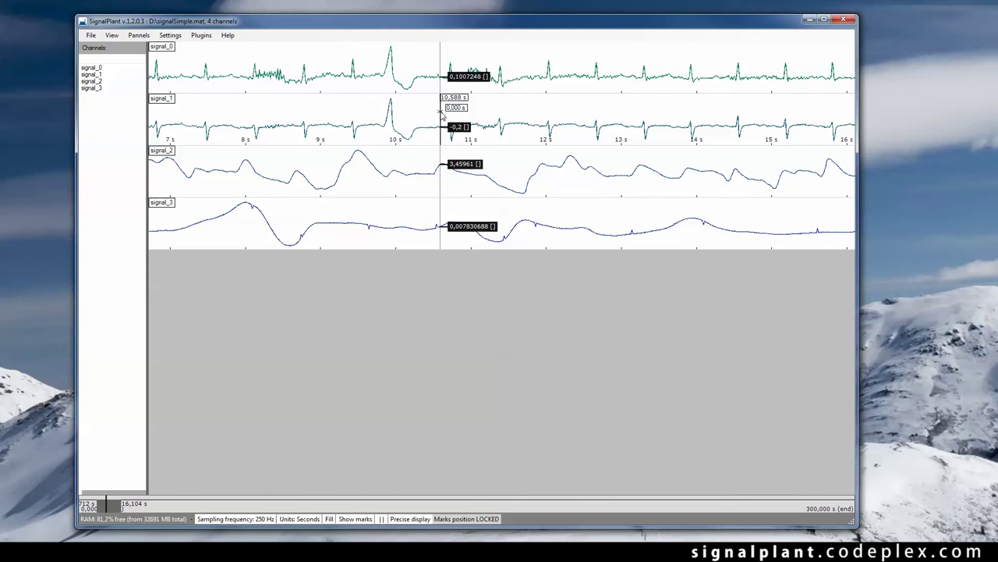
left_click(375, 119)
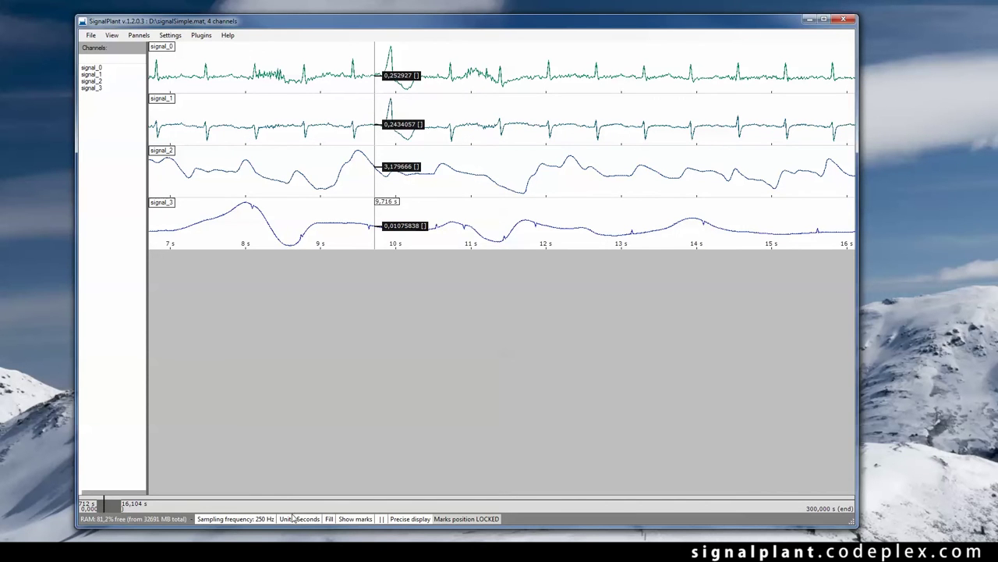
Step: Back in MATLAB, create channelnames = {'ECG_1','ECG_2','ABP','RESP'}
left_click(810, 19)
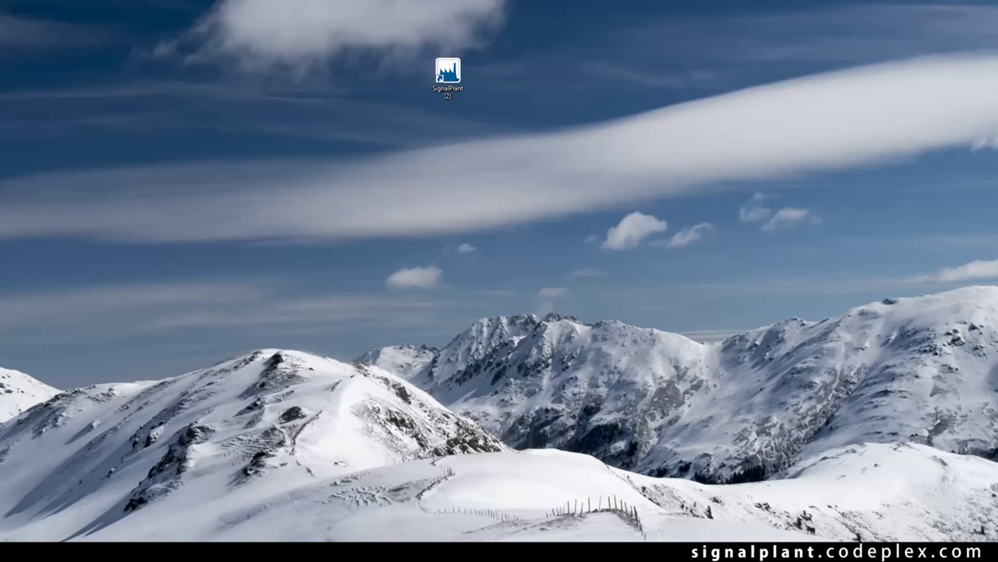
left_click(109, 552)
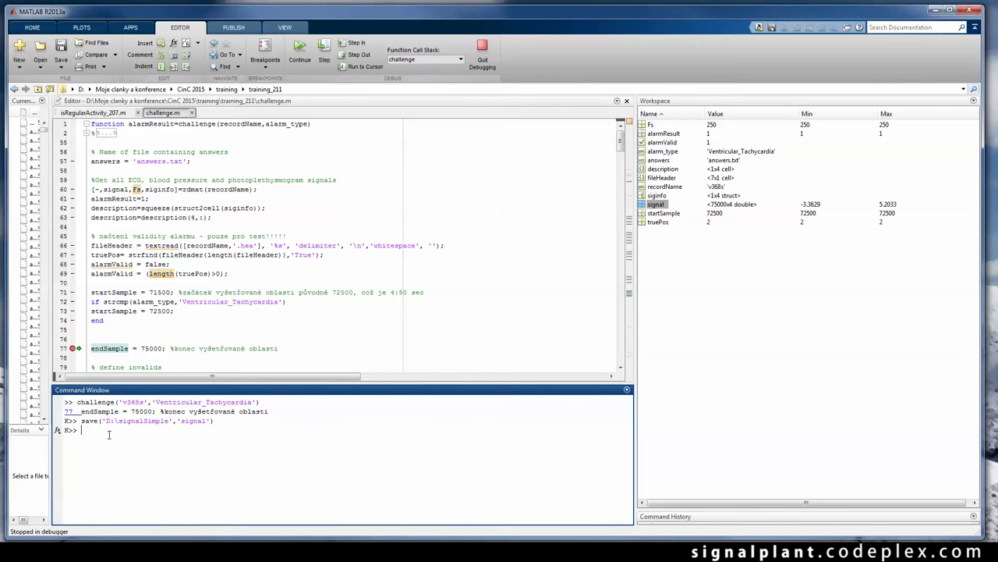
type("channel")
type("names={")
type("'EC")
type("G_1")
type("','ECG_2")
type("'")
type(",'")
type("ABP',")
type("'")
type("P")
type("RESP'")
type("}")
key("Return")
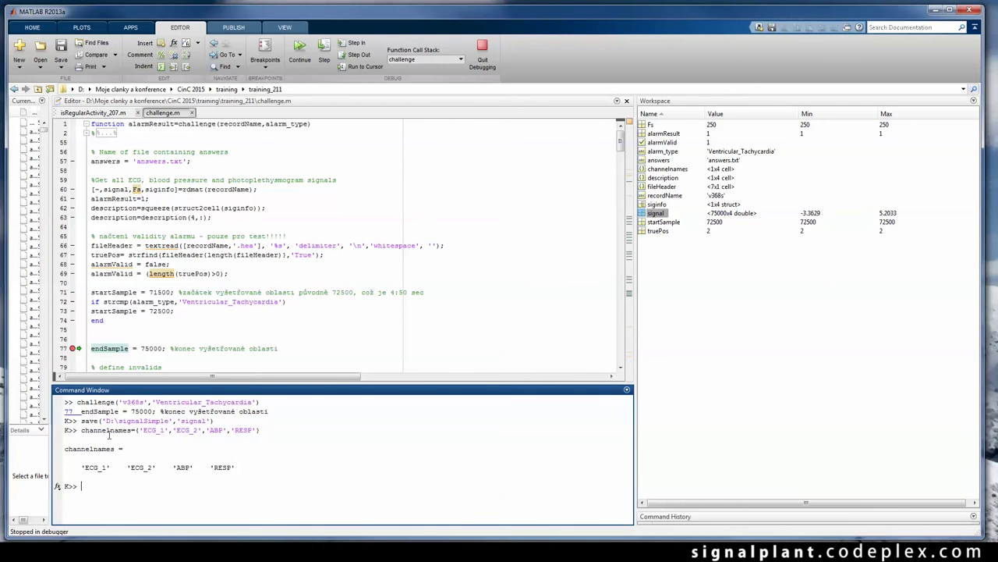
Step: Create units = {'mV','mV','mmHg','L'} in the Command Window
type("units=")
type("('m")
type("V")
type("',")
type("'mV")
type("','")
type("mmHg")
type("','")
type("l")
type("')")
key("Return")
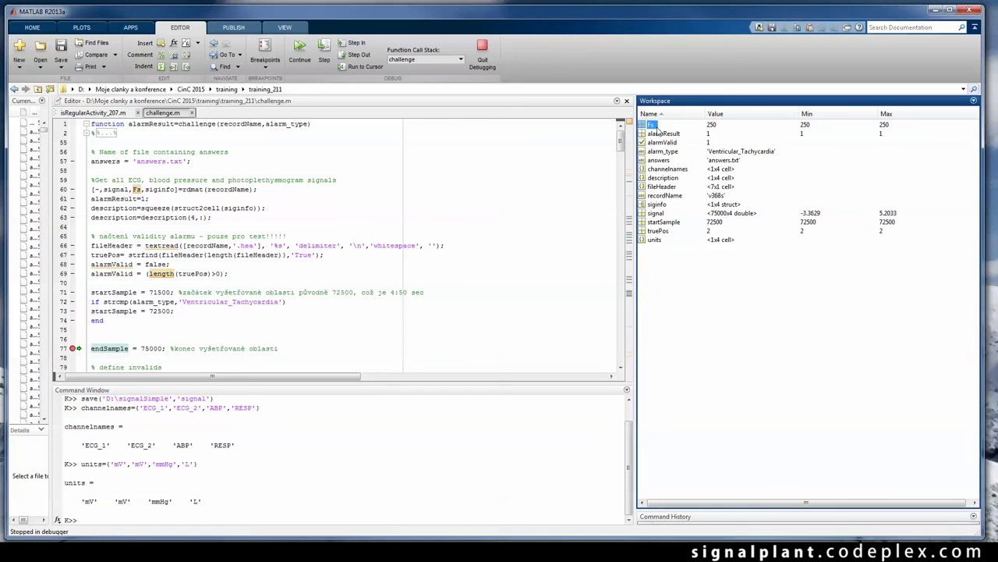
Step: Edit the earlier save command to save signal, Fs, channelnames and units to D:\signalWithNamesEtc
left_click(102, 518)
key("Up")
key("Up")
key("Up")
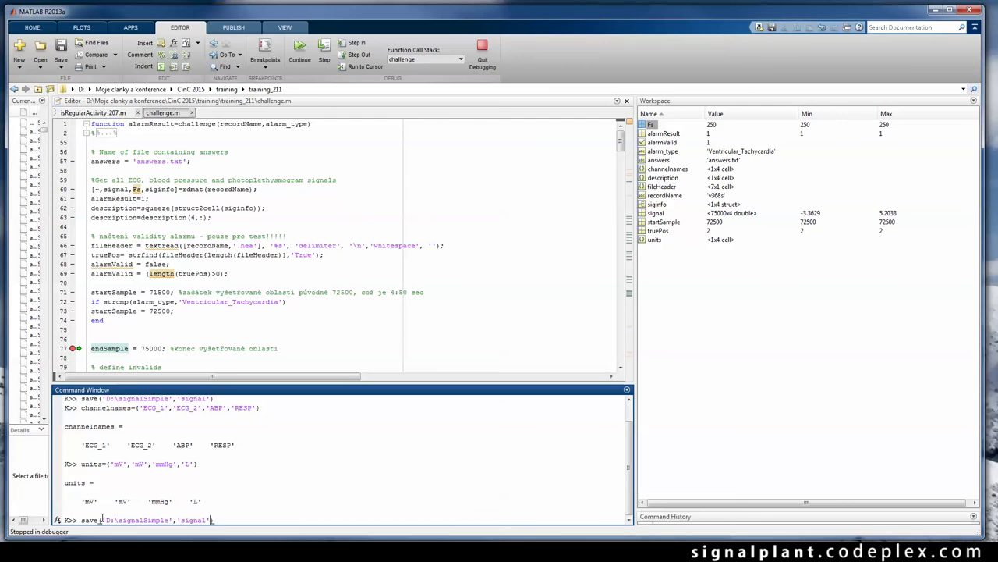
key("shift+Left")
key("shift+Left")
key("shift+Left")
key("shift+Left")
key("shift+Left")
key("shift+Left")
type("With")
type("Names")
type("Etc")
type("','signal','Fs")
type("'")
type(",'")
type("channelnam")
type("es")
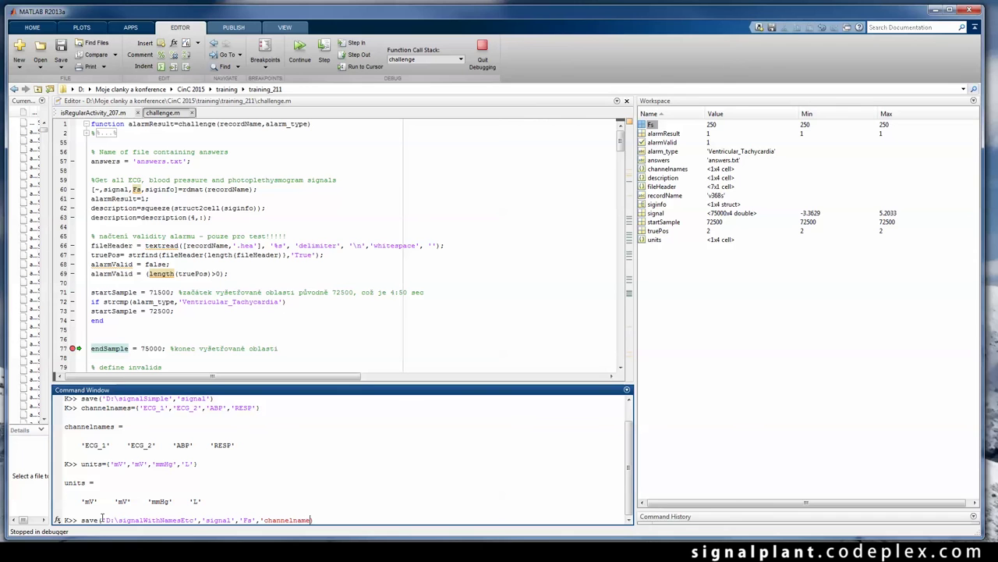
type("','uni")
key("BackSpace")
type("its'")
key("Return")
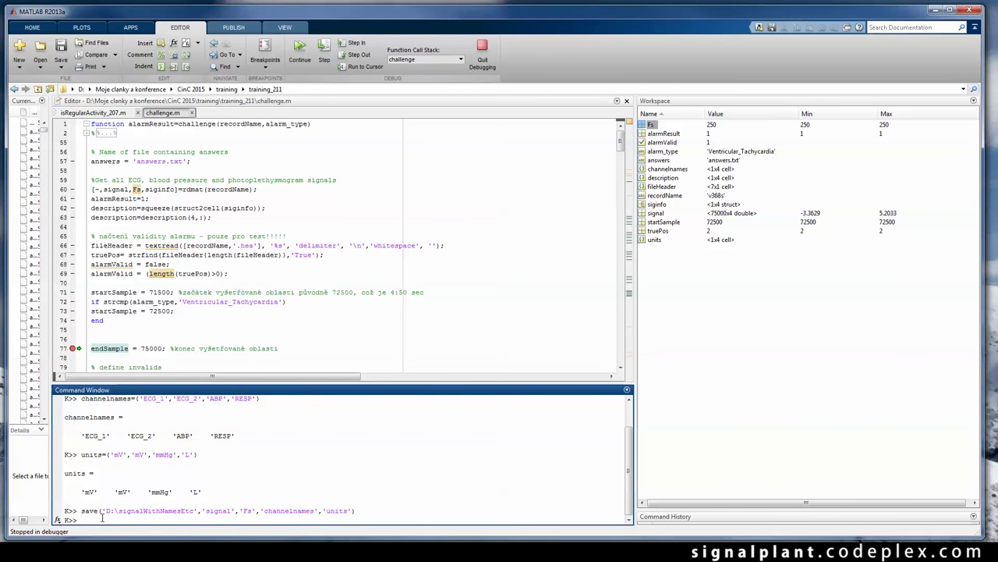
Step: Open signalWithNamesEtc in SignalPlant and import its data, names, units and Fs fields
left_click(936, 9)
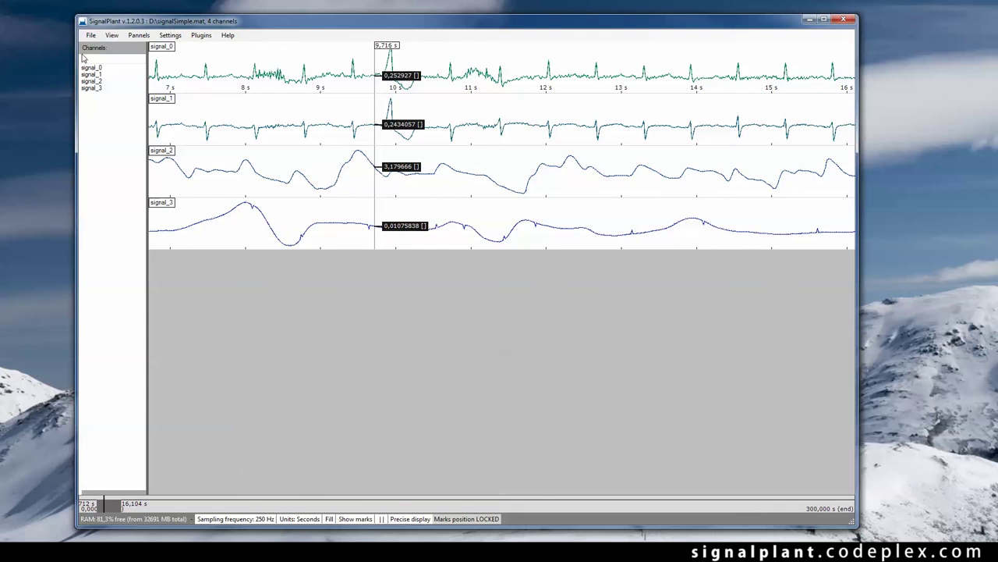
left_click(90, 35)
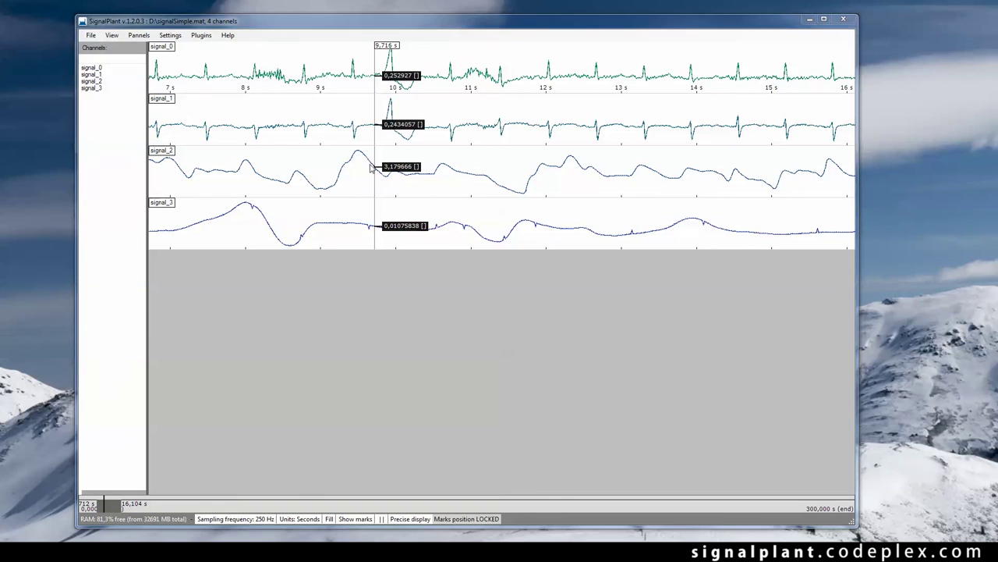
key("ctrl+o")
scroll(538, 152, "down", 10)
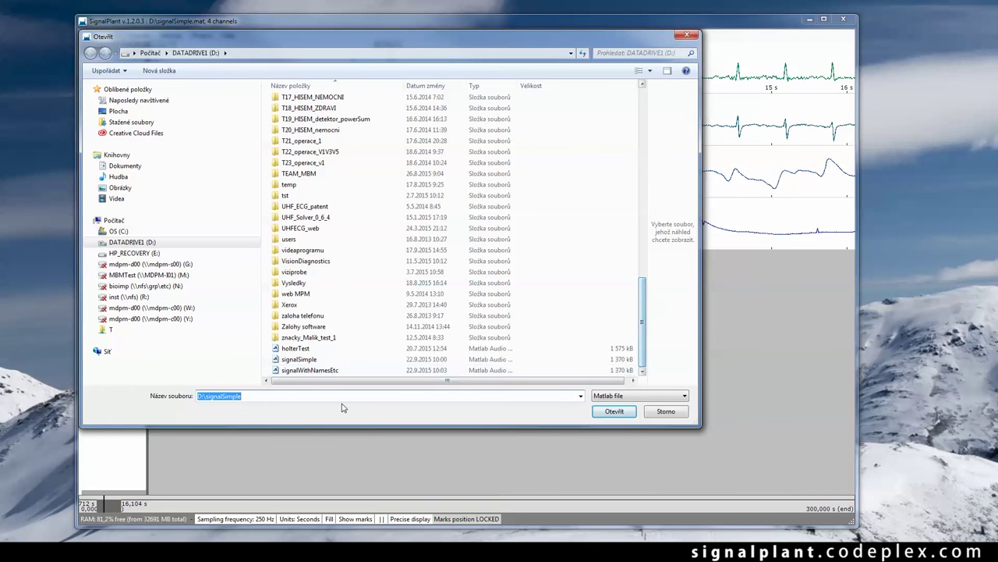
left_click(328, 373)
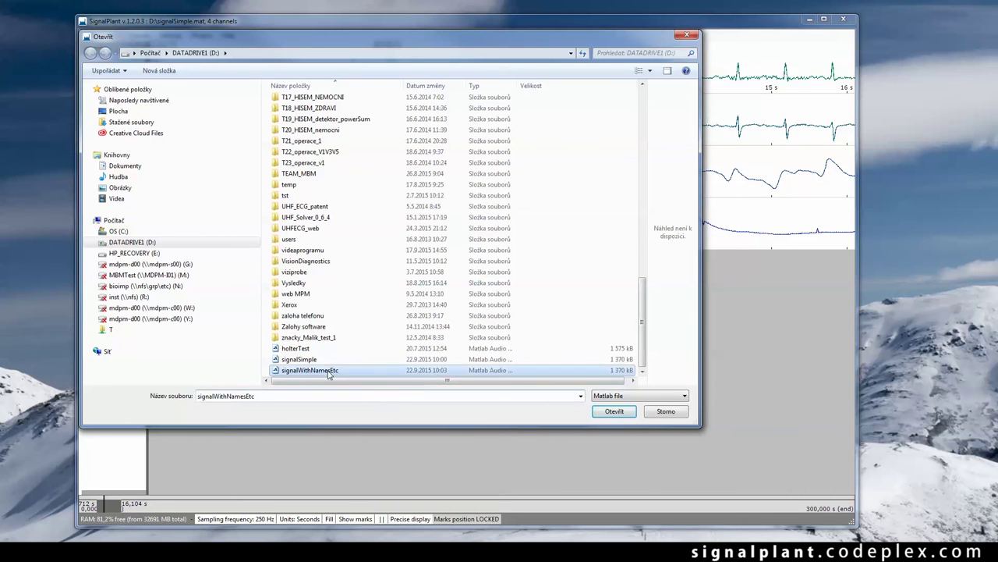
left_click(612, 412)
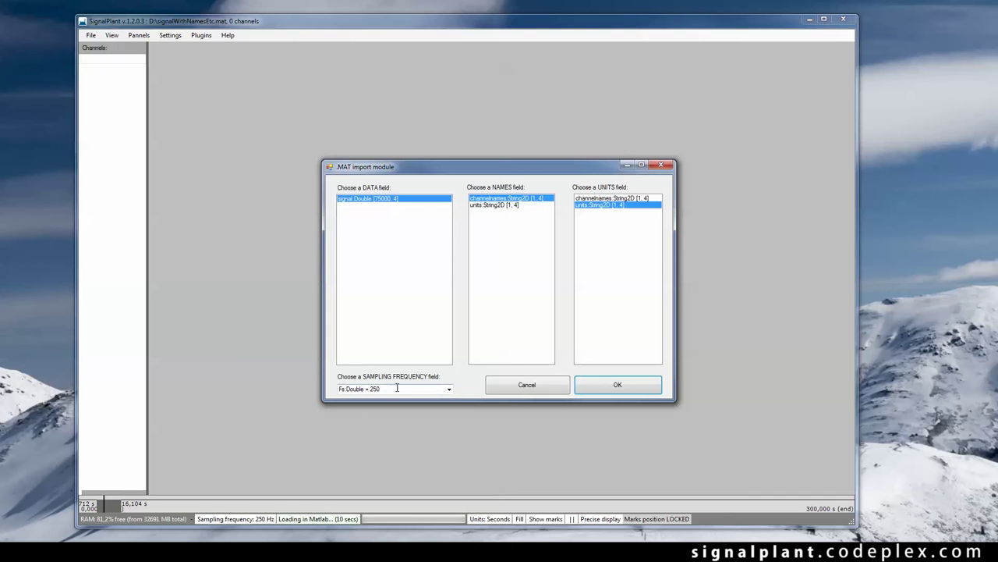
left_click(631, 387)
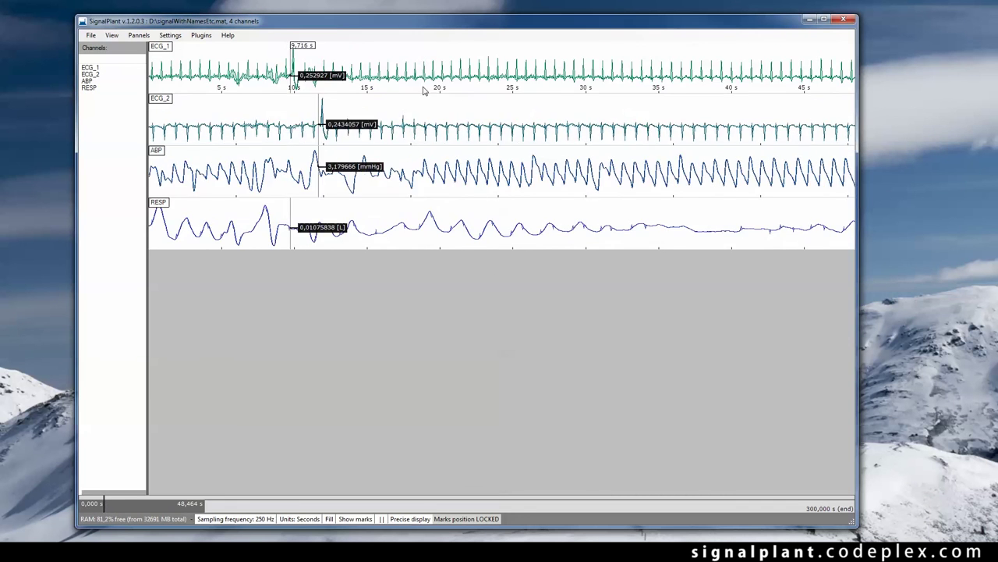
Step: Zoom in to about 9–22 s and place the cursor at 10,136 s to read each channel's value and unit
scroll(322, 226, "up", 4)
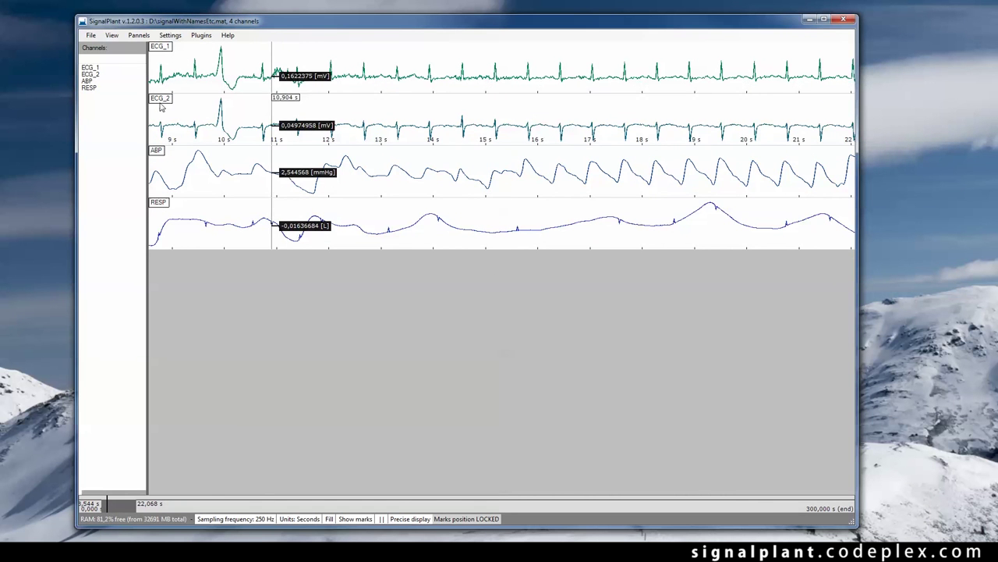
left_click(232, 68)
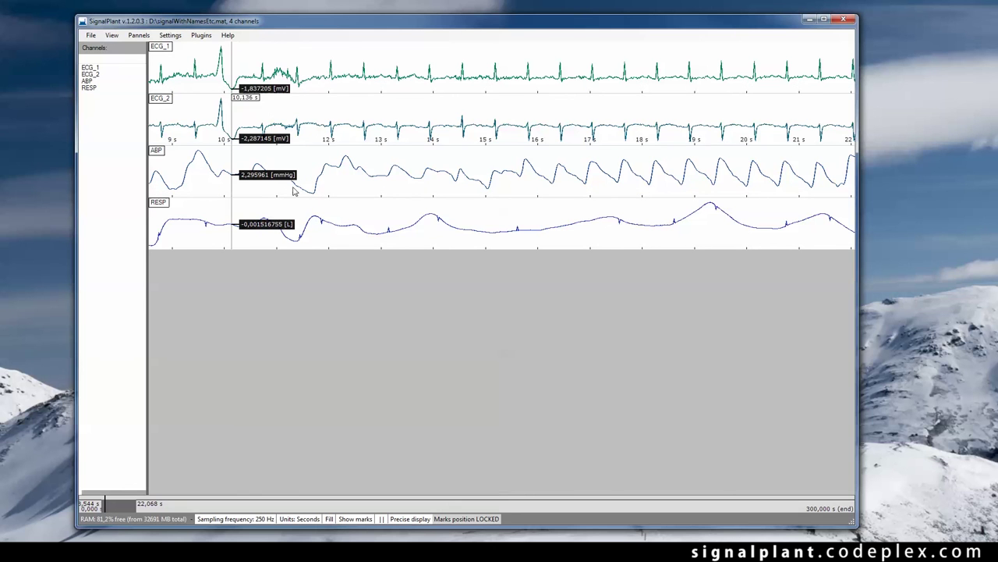